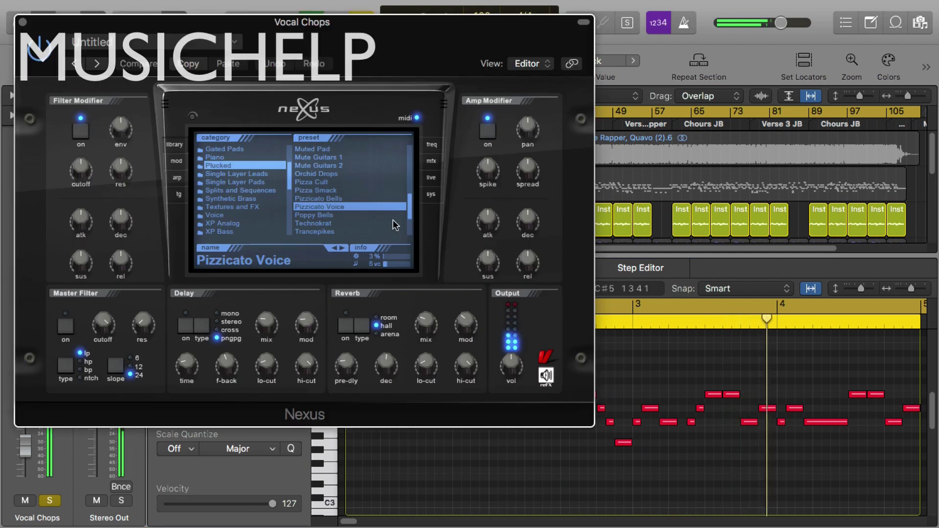
Step: Close the Nexus window, stop playback, examine all the Vocal Chops regions together in the Piano Roll, and close the editor
left_click(23, 23)
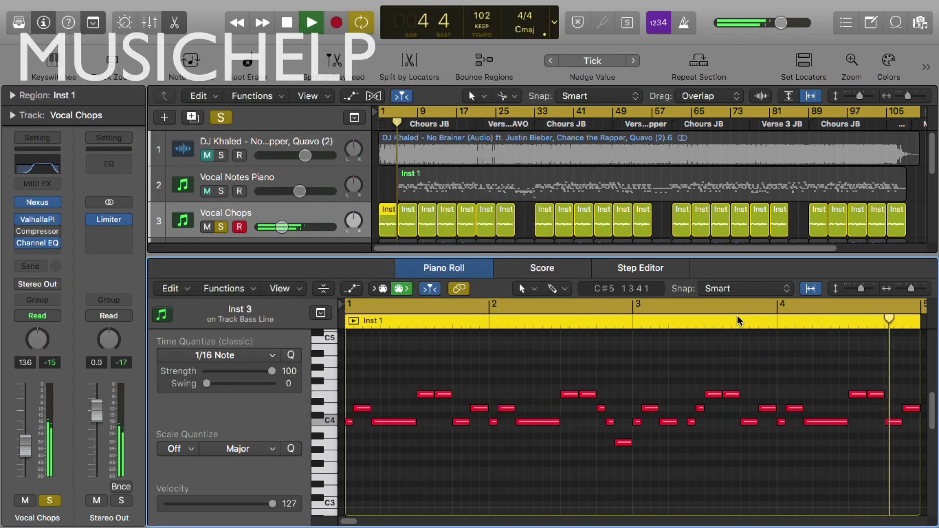
key("space")
left_click(411, 225)
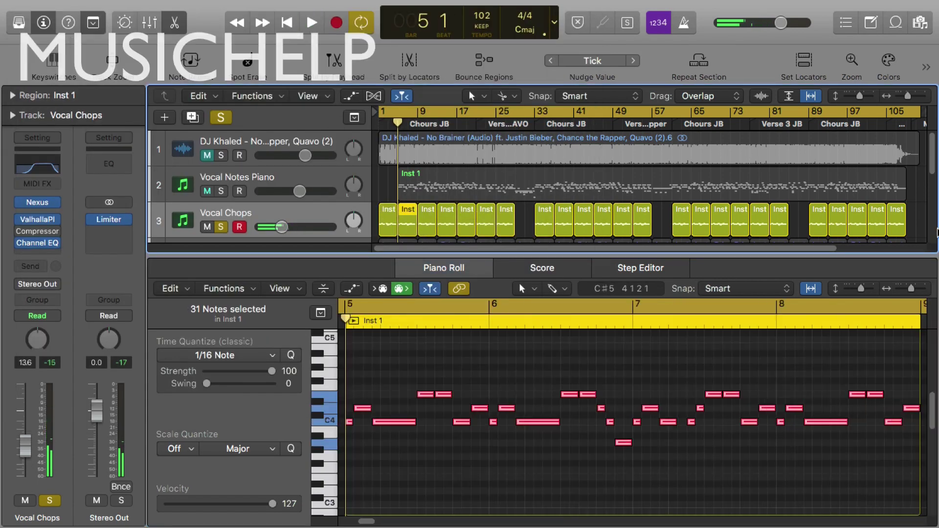
left_click_drag(910, 223, 353, 219)
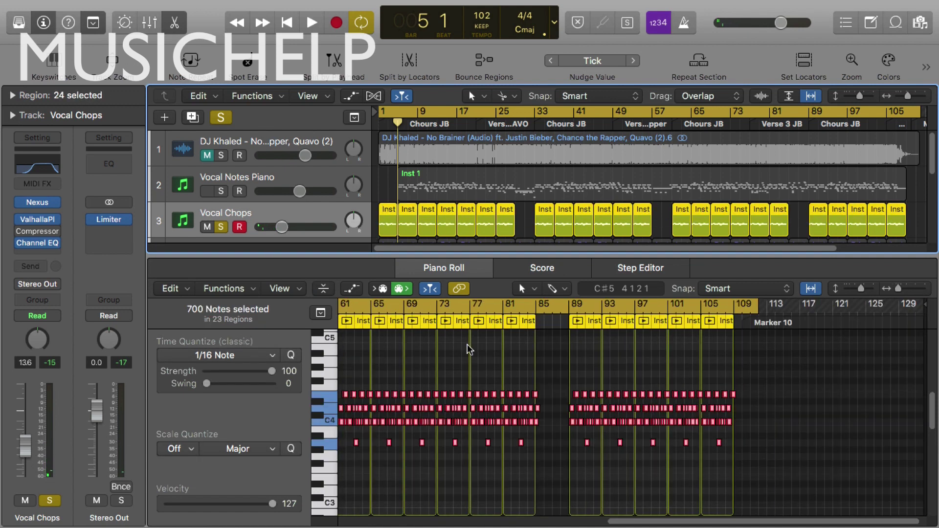
left_click(796, 288)
left_click(811, 289)
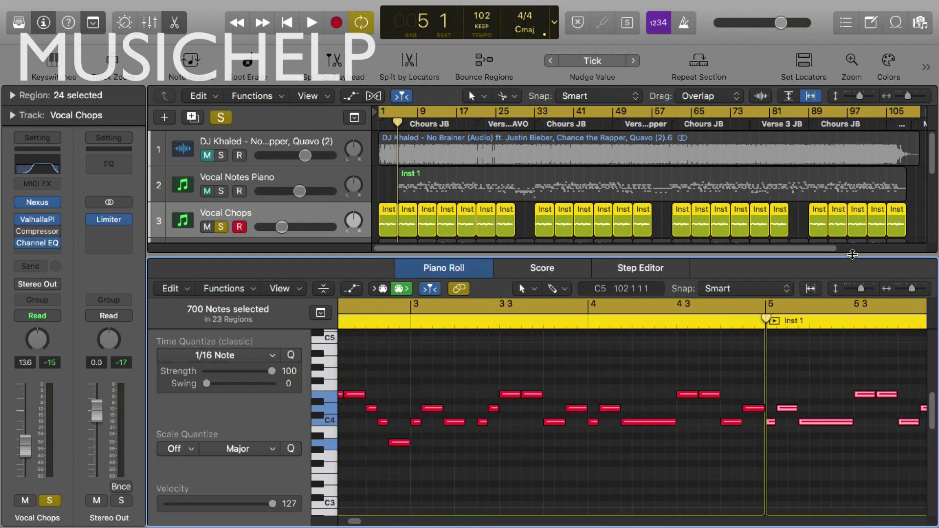
key("e")
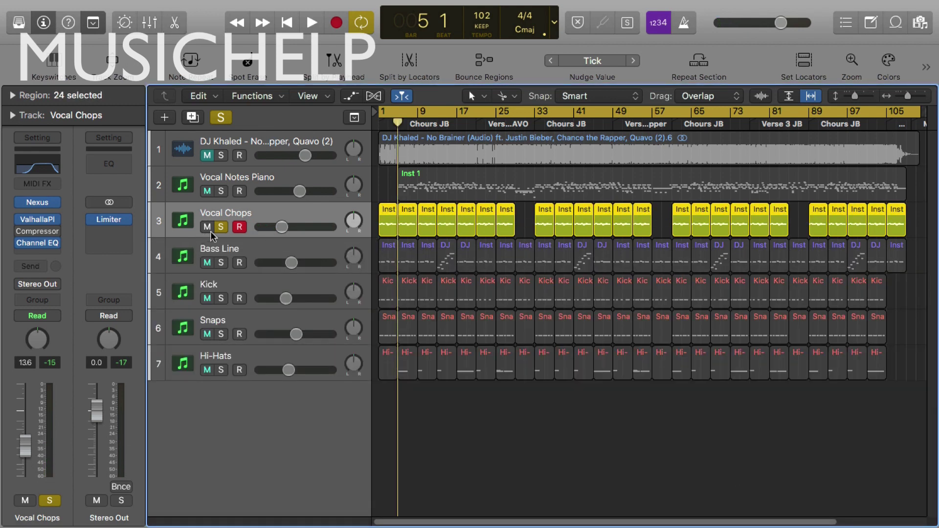
Step: Switch the solo from Vocal Chops to Bass Line and open the first Bass Line region in the Piano Roll at bar 1
left_click(221, 227)
left_click(221, 263)
left_click(379, 128)
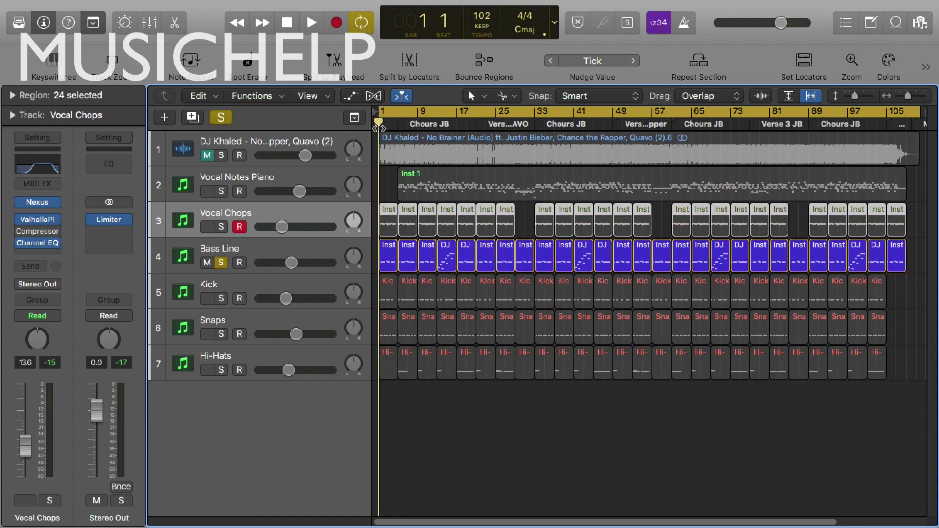
double_click(387, 259)
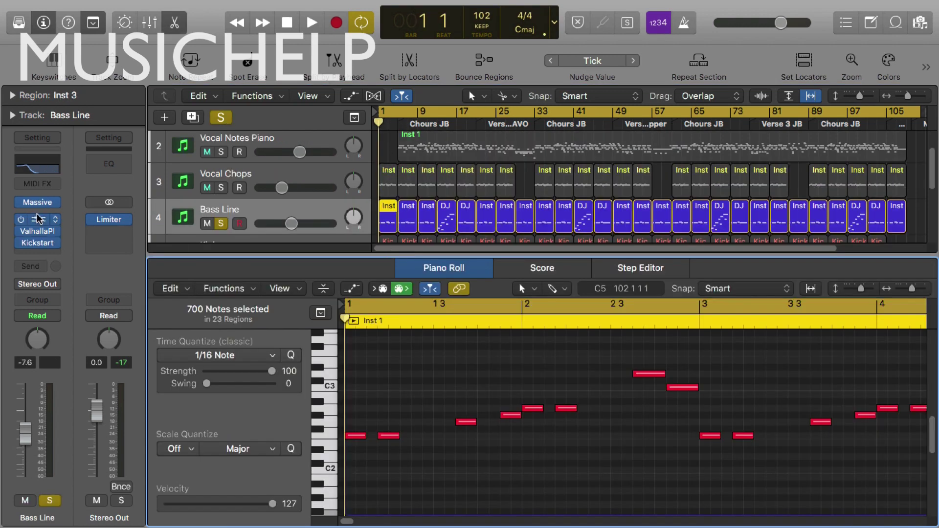
Step: Review the Bass Line's Massive, Channel EQ and Kickstart plug-in settings, closing each window after viewing
left_click(37, 202)
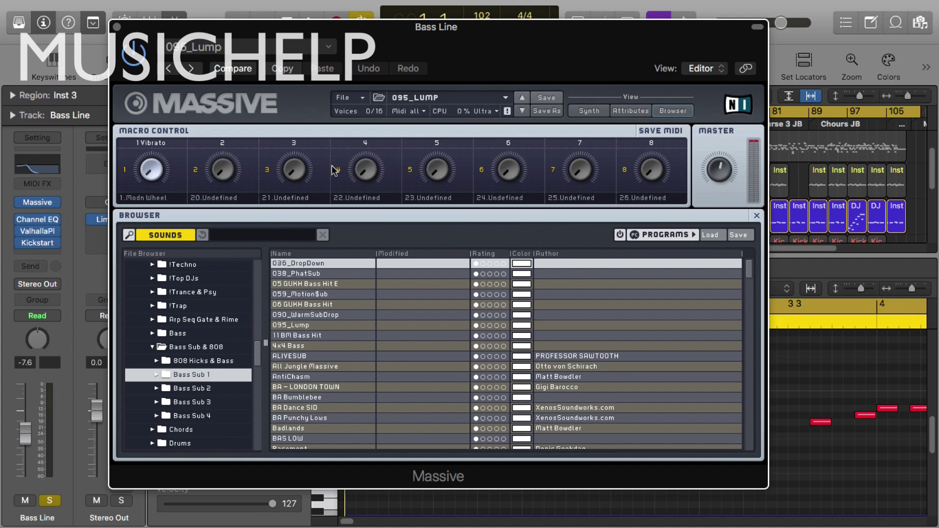
left_click(117, 26)
left_click(39, 220)
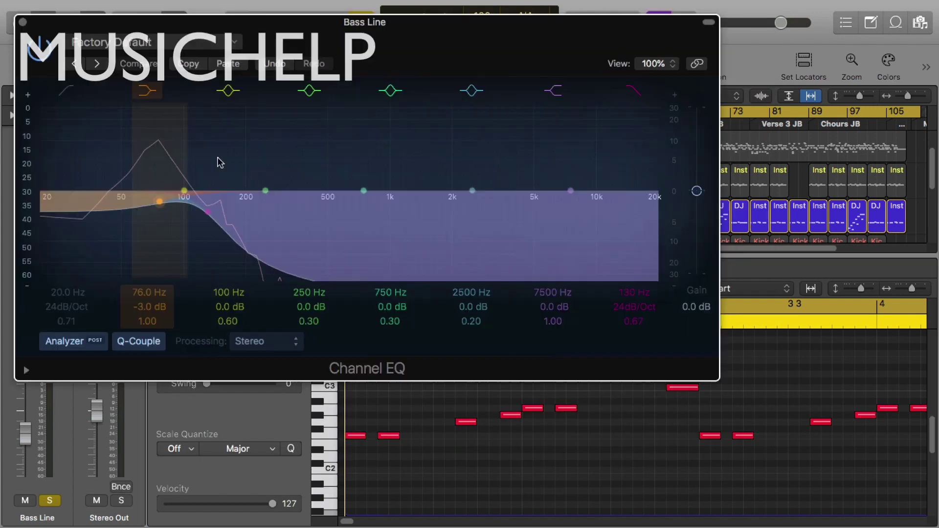
left_click(23, 22)
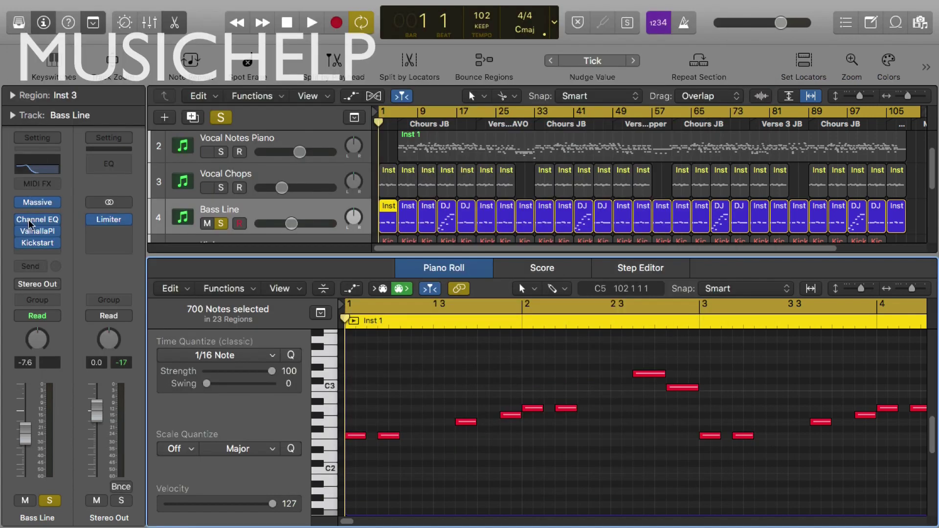
left_click(39, 243)
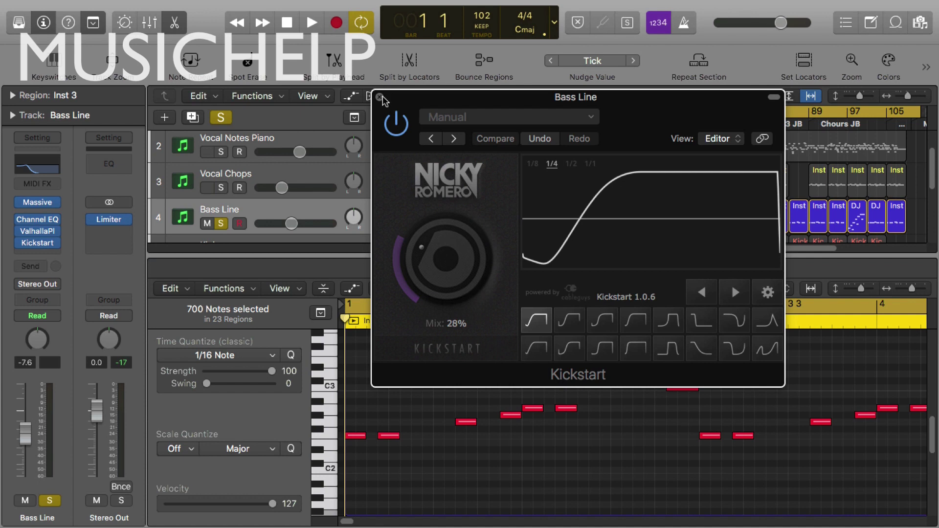
left_click(380, 98)
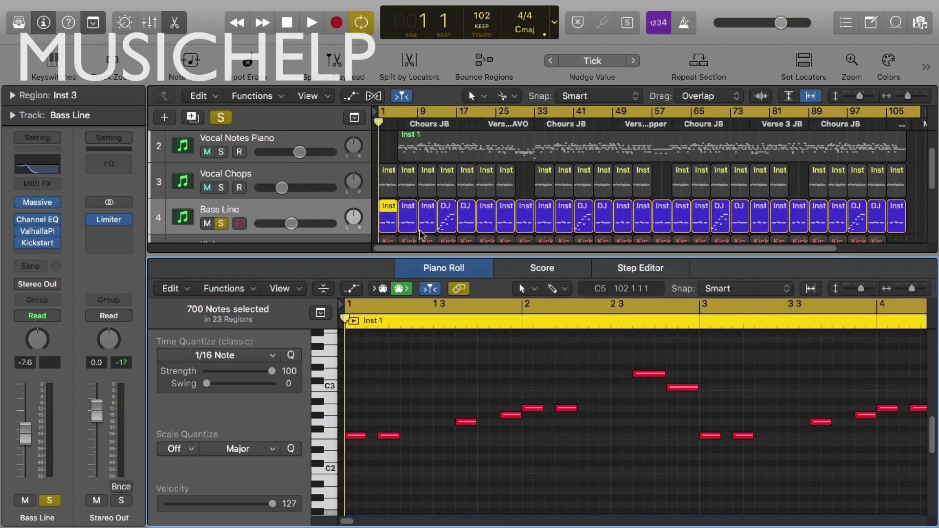
Step: Play the soloed Bass Line from bar 1 with the whole first region fitted in the Piano Roll, and stop playback
left_click(380, 133)
key("space")
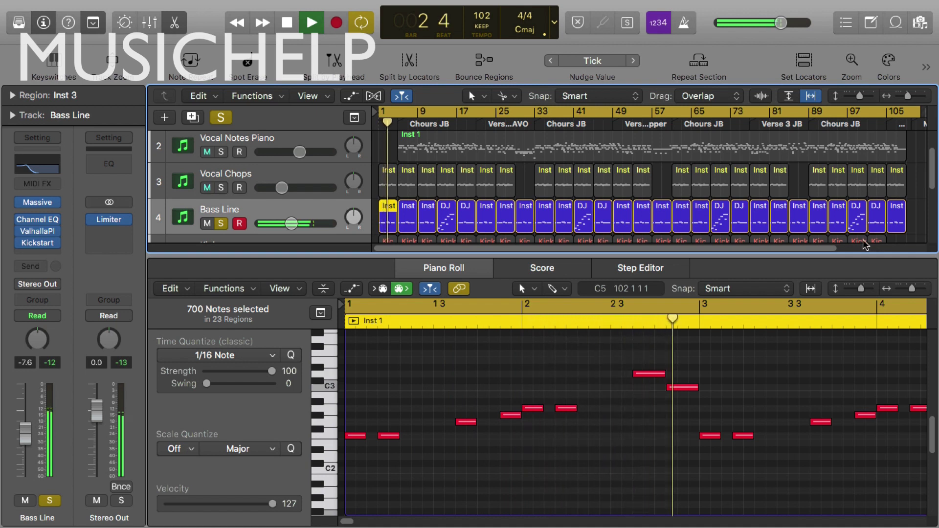
left_click(810, 289)
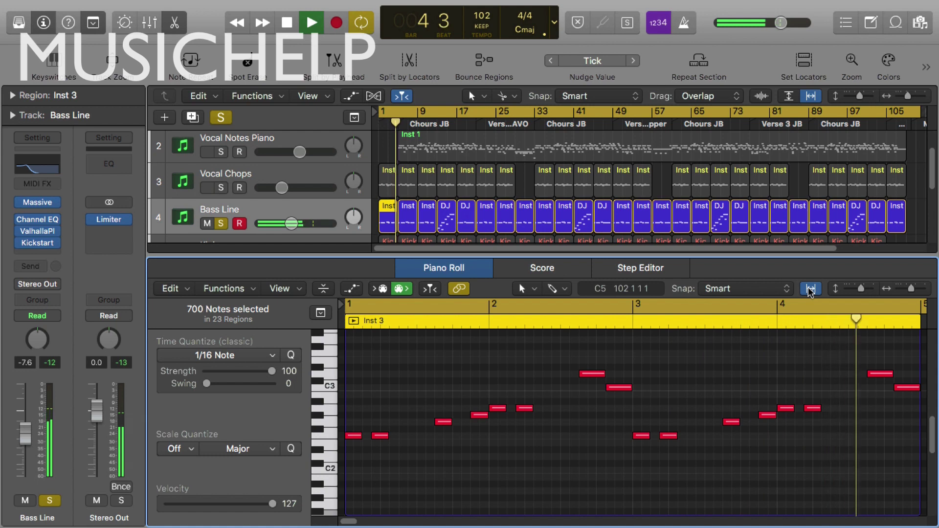
key("space")
Step: Show the Bass Line region at bar 13 in the Piano Roll and play it in a loop
left_click(431, 215)
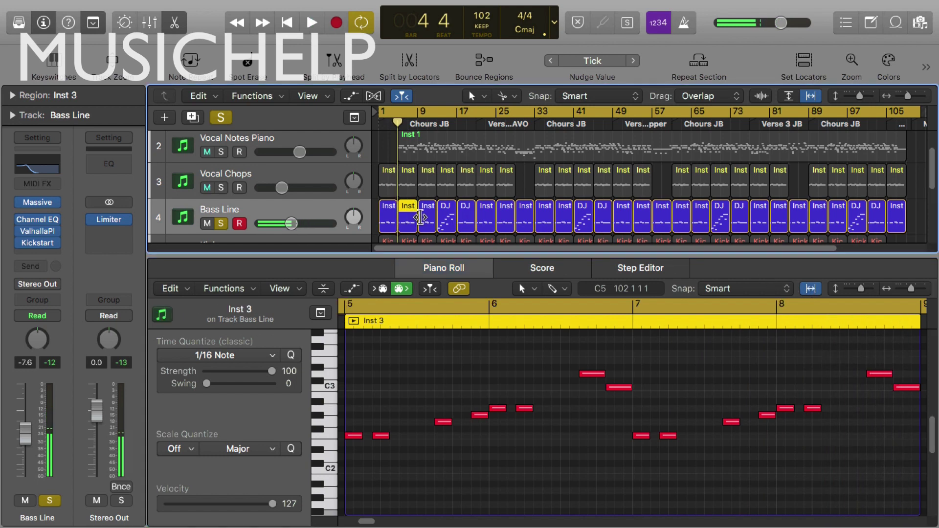
left_click(442, 215)
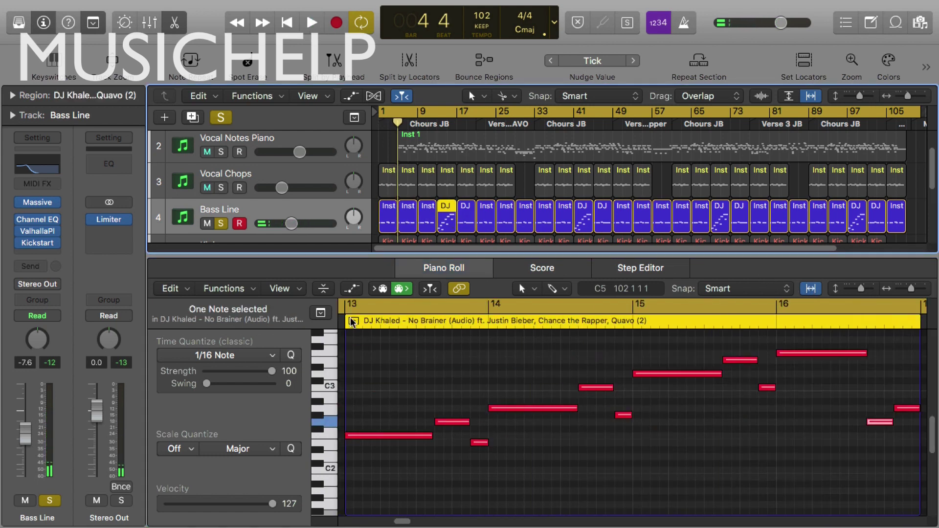
double_click(359, 320)
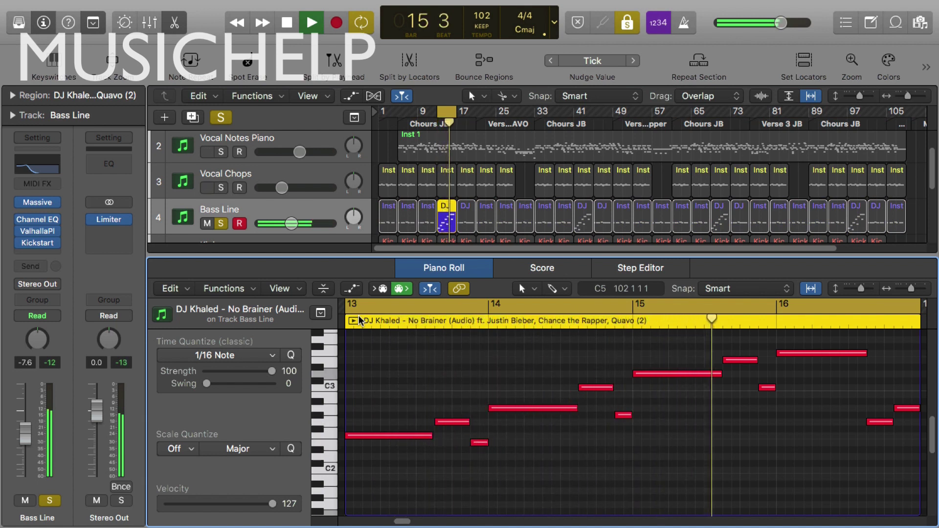
Step: Set the Bass Line's Kickstart mix to 21%, close the plug-in, and stop playback
left_click(37, 243)
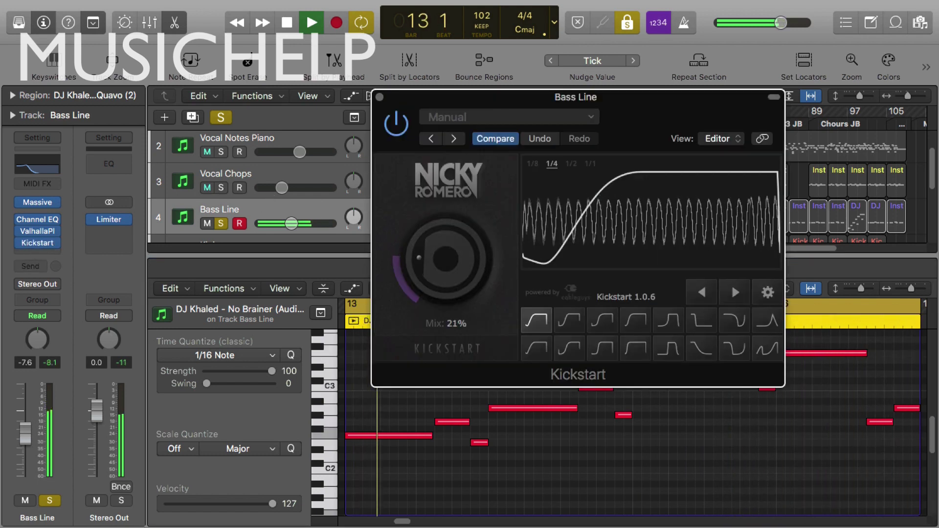
left_click(380, 96)
left_click_drag(457, 114, 453, 132)
key("space")
Step: Show the Bass Line region at bar 17, play it in a loop, and stop playback
left_click(477, 220)
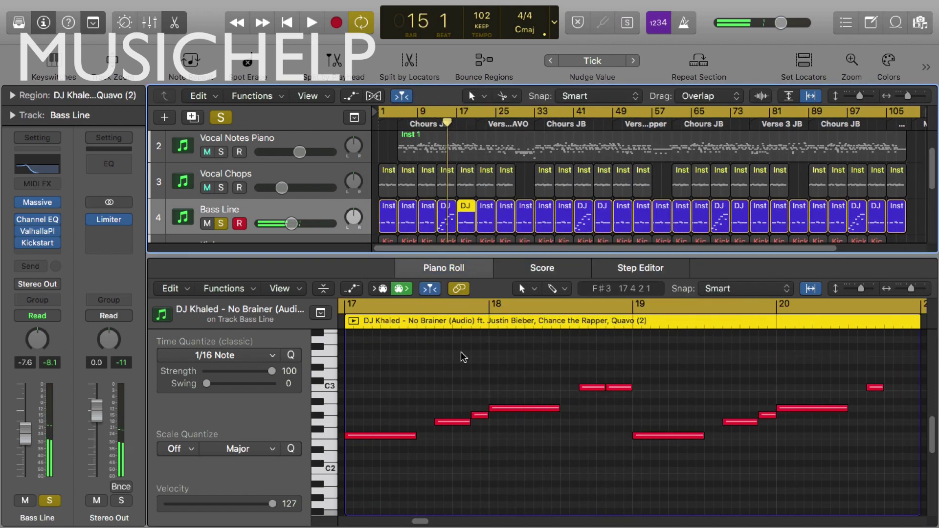
left_click(353, 321)
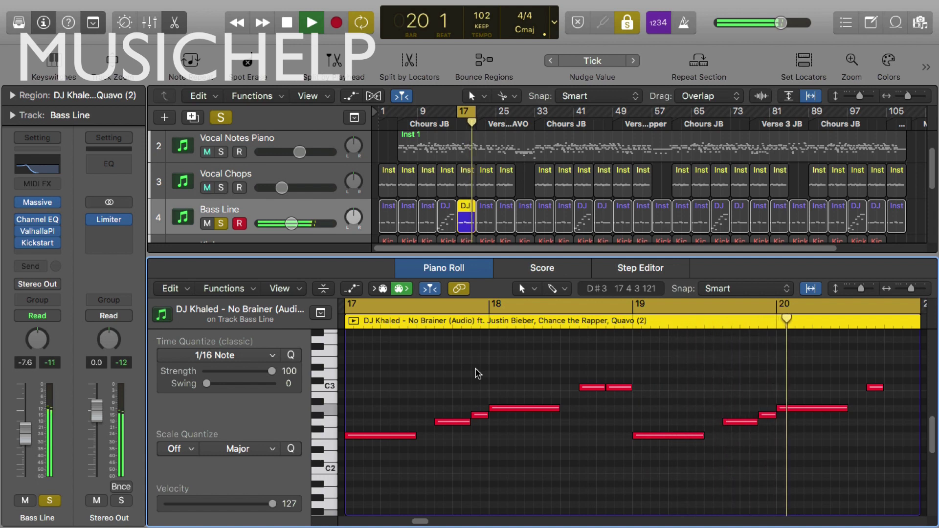
key("space")
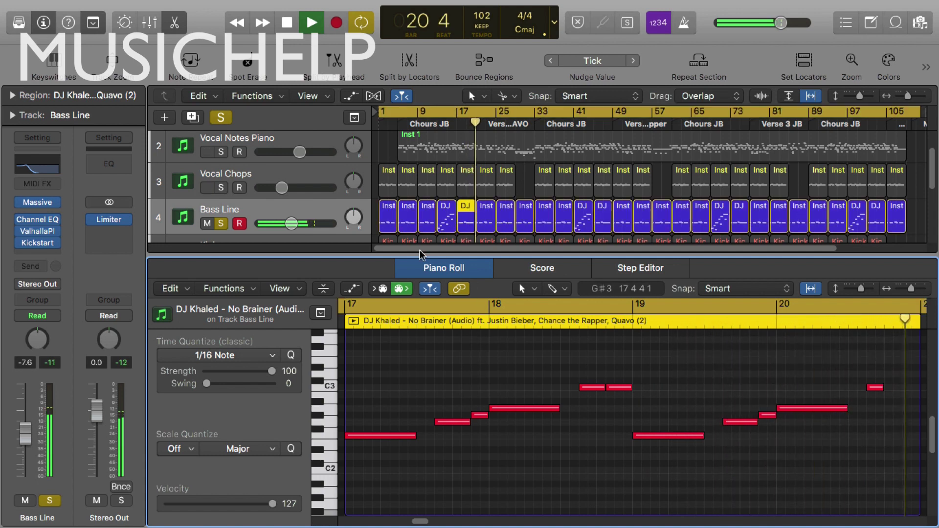
Step: Switch the solo from Bass Line to Kick and play the Kick track from bar 1
left_click(220, 223)
scroll(244, 218, "down", 2)
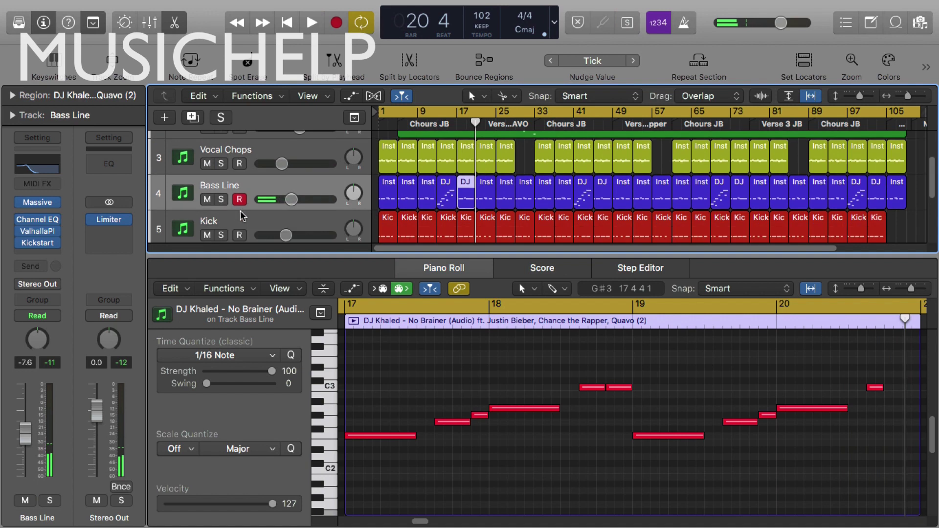
left_click(226, 227)
left_click(223, 225)
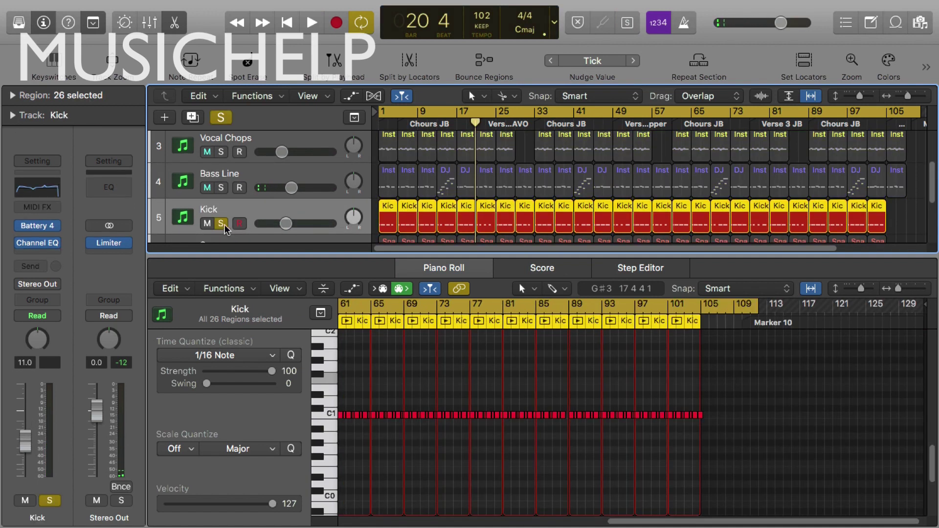
left_click(380, 122)
key("space")
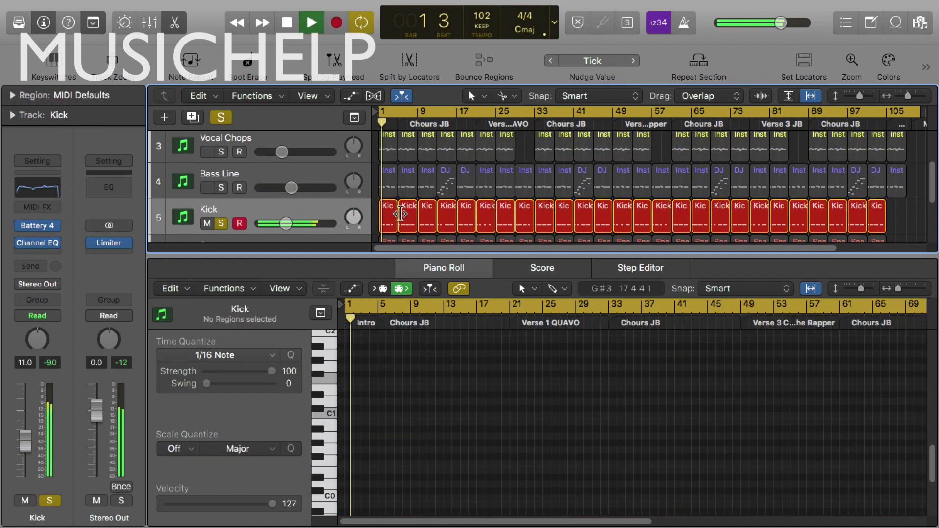
Step: Compare the note patterns of several Kick regions along the track during playback, and stop playback
left_click(389, 225)
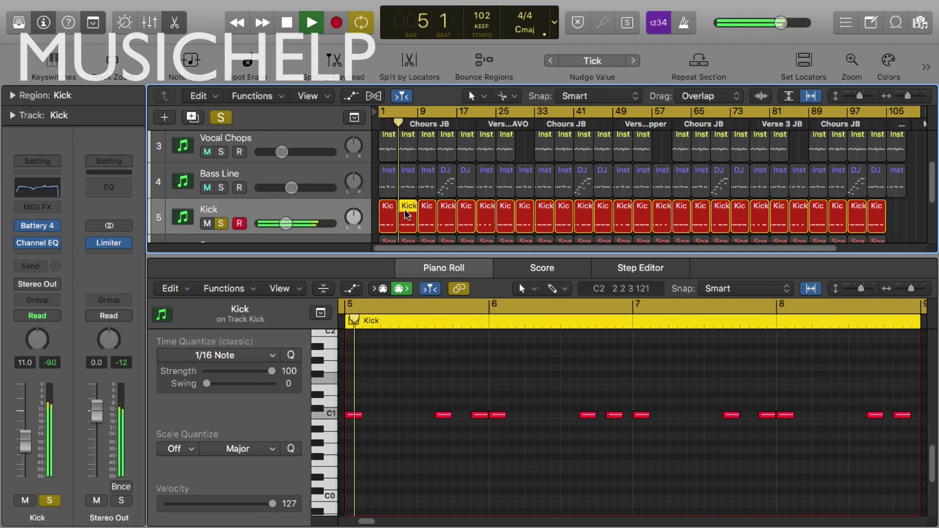
left_click(897, 219)
left_click(427, 215)
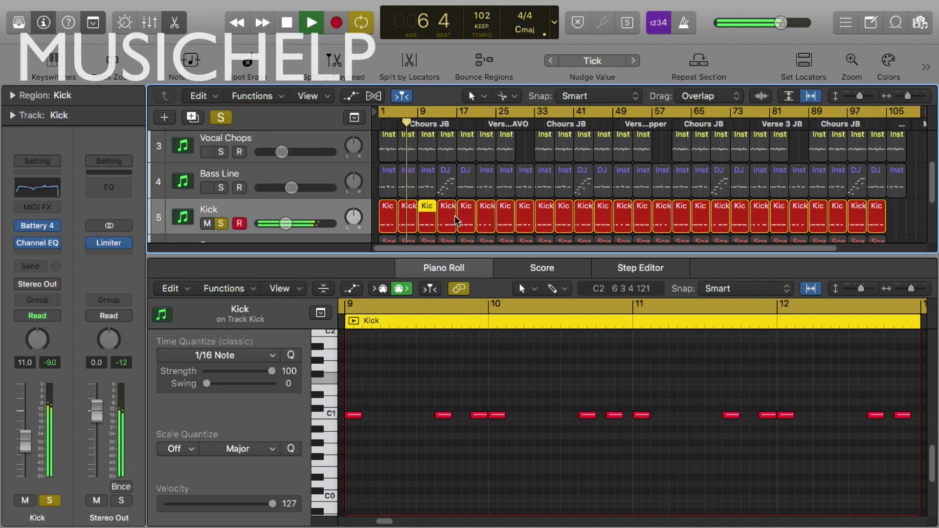
left_click(478, 216)
left_click(543, 217)
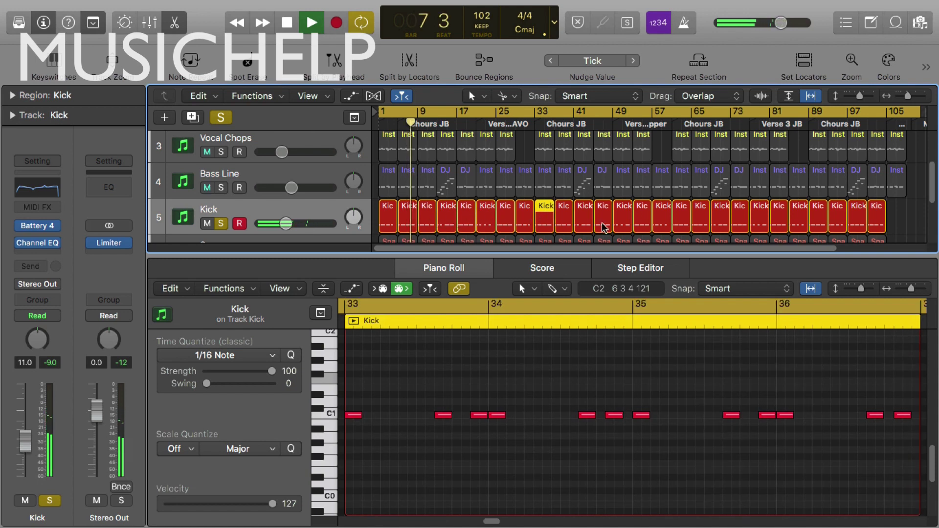
left_click(567, 226)
key("space")
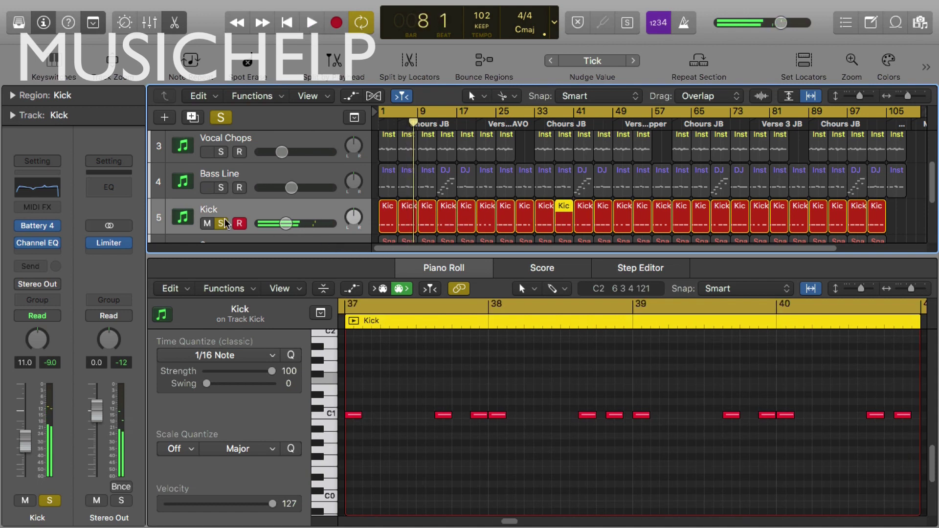
Step: Switch the solo from Kick to Snaps and show the first Snaps region in the Piano Roll
left_click(225, 223)
scroll(226, 223, "down", 1)
left_click(226, 224)
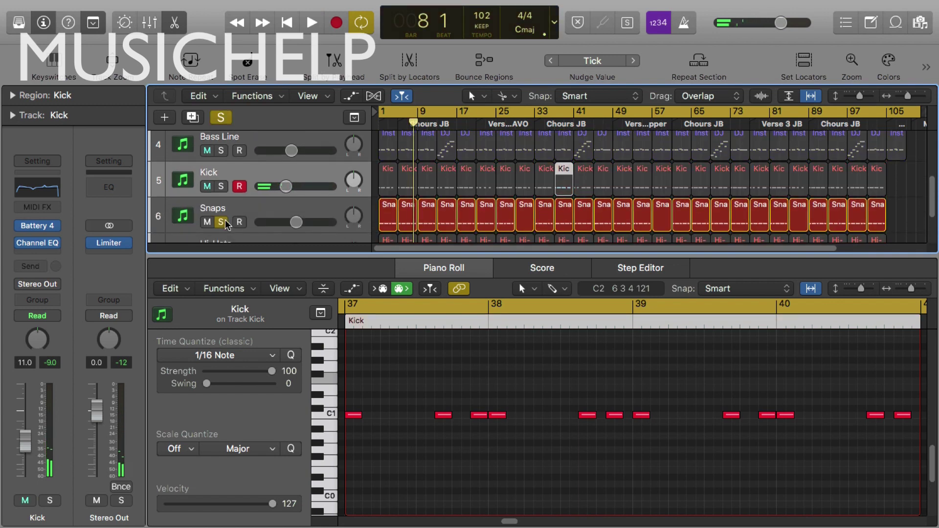
left_click(387, 220)
Step: Play the Snaps from bar 1, add the Kick track to the solo, and stop playback
left_click(376, 122)
key("space")
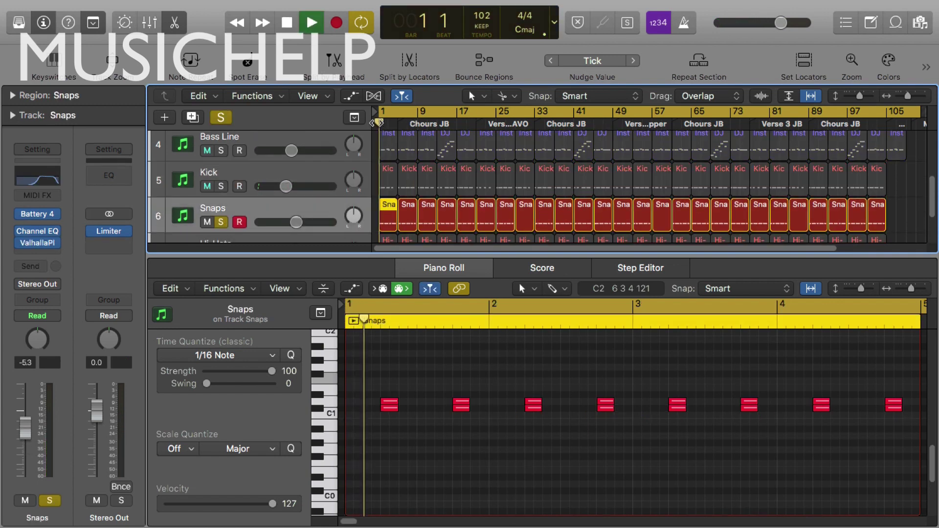
left_click(222, 186)
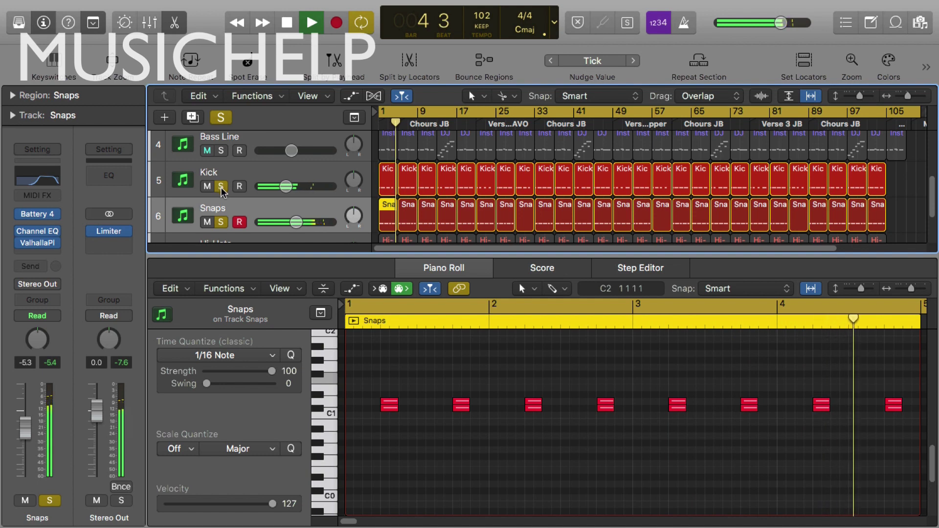
key("space")
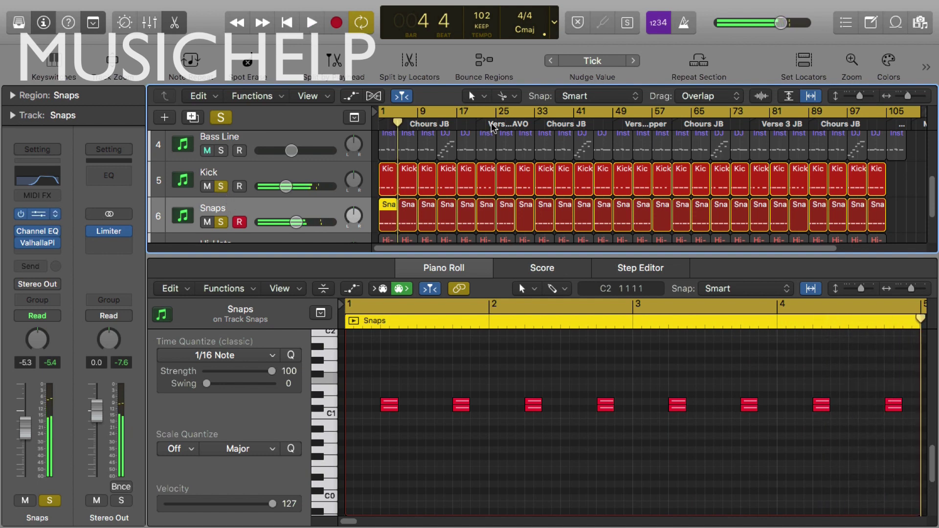
Step: Open the Snaps track's Battery instrument, audition the Snap Apnea and Snap SwaggedOut cells, and close it
key("v")
left_click(311, 140)
left_click(368, 141)
left_click(323, 140)
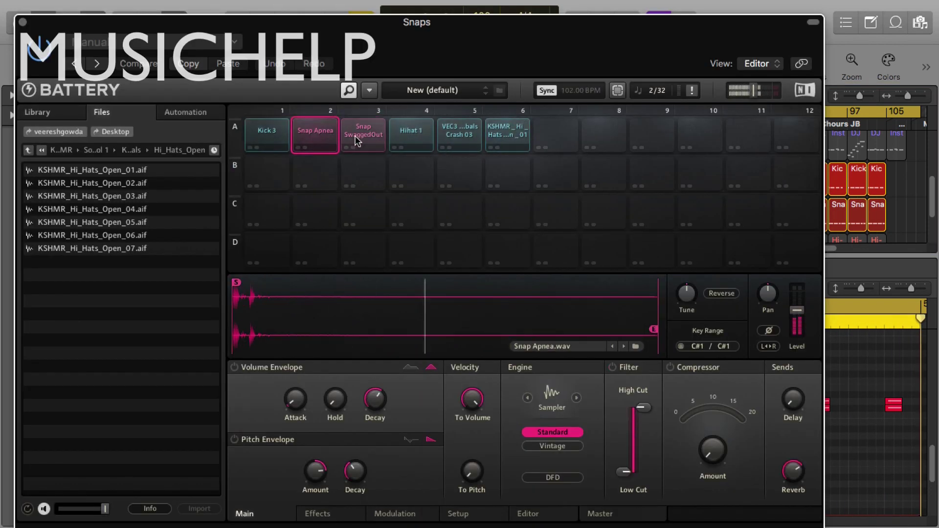
left_click(360, 136)
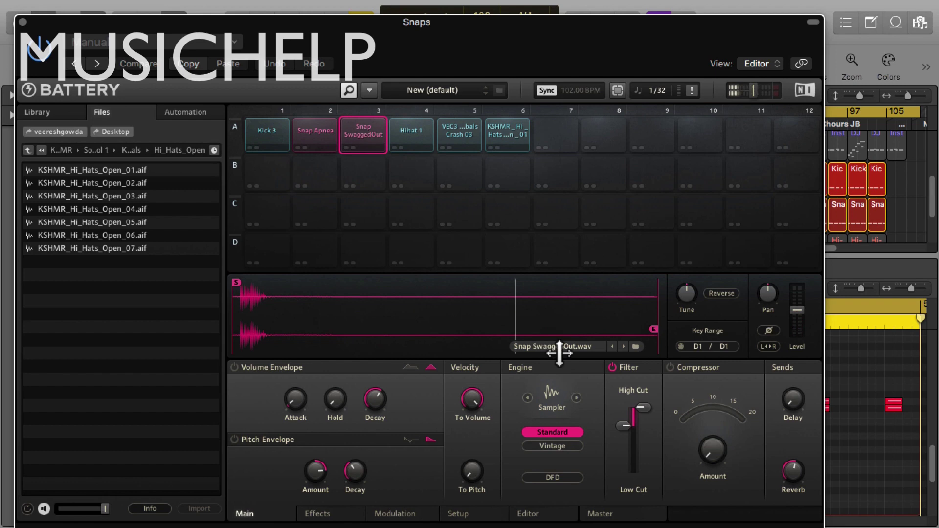
left_click(22, 22)
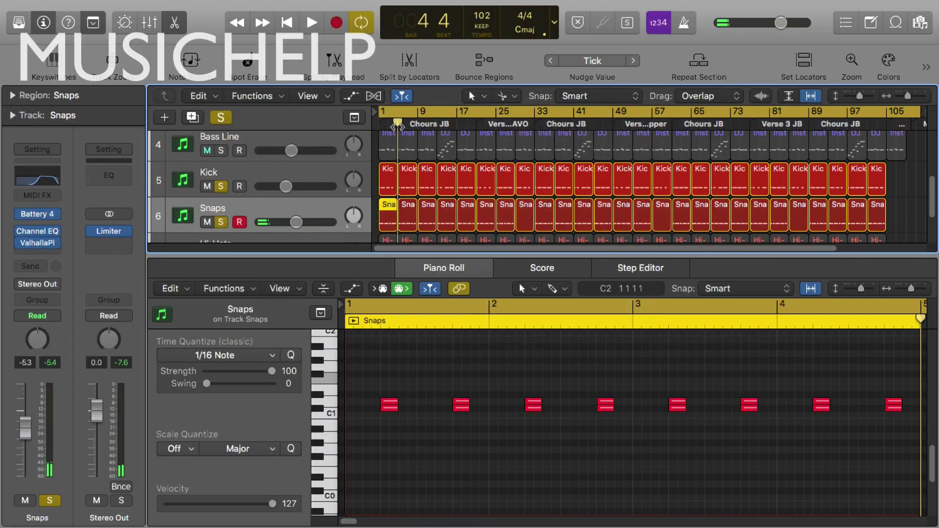
Step: Play the Kick and Snaps together, add the Hi-Hats to the solo, and show the Hi-Hats notes during playback
key("space")
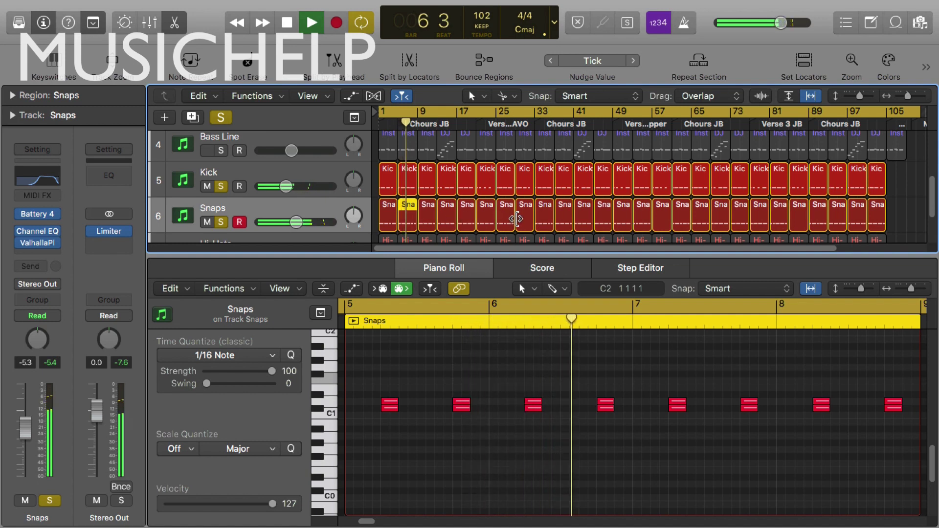
scroll(514, 218, "down", 1)
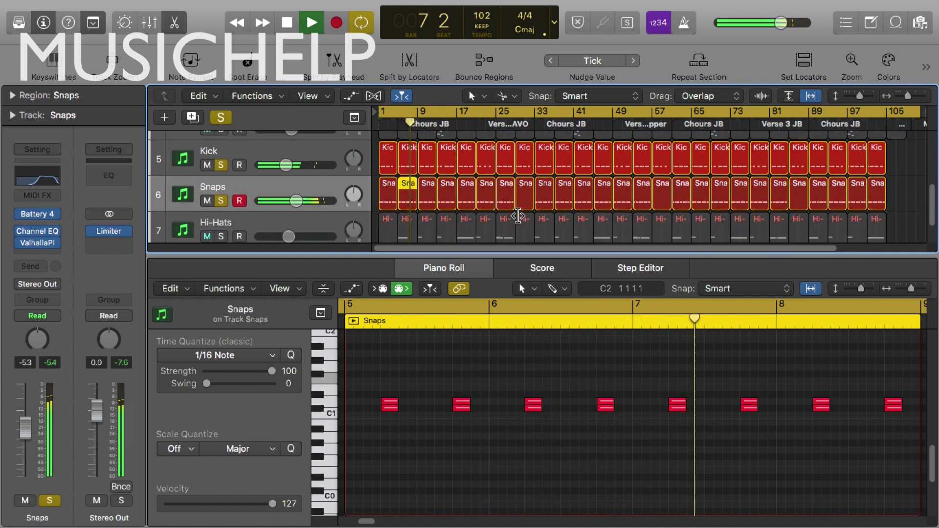
scroll(250, 211, "down", 1)
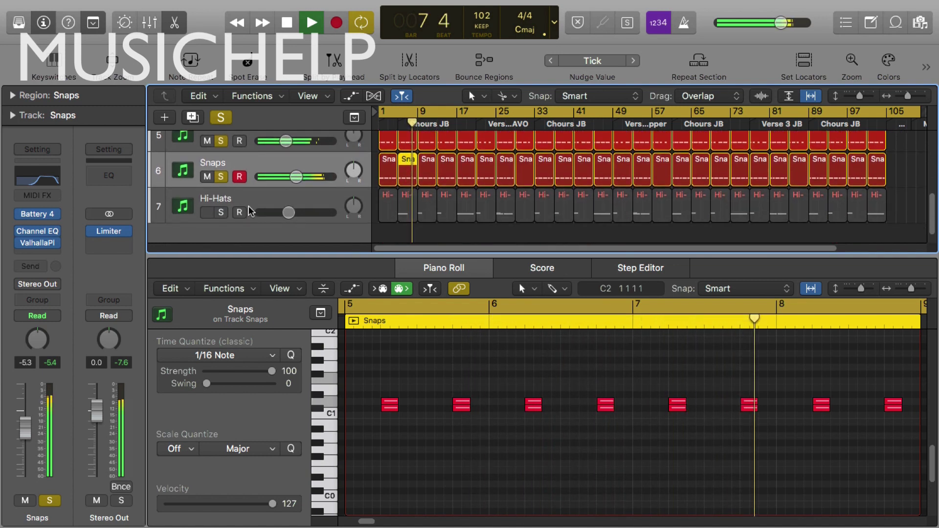
key("space")
left_click(222, 212)
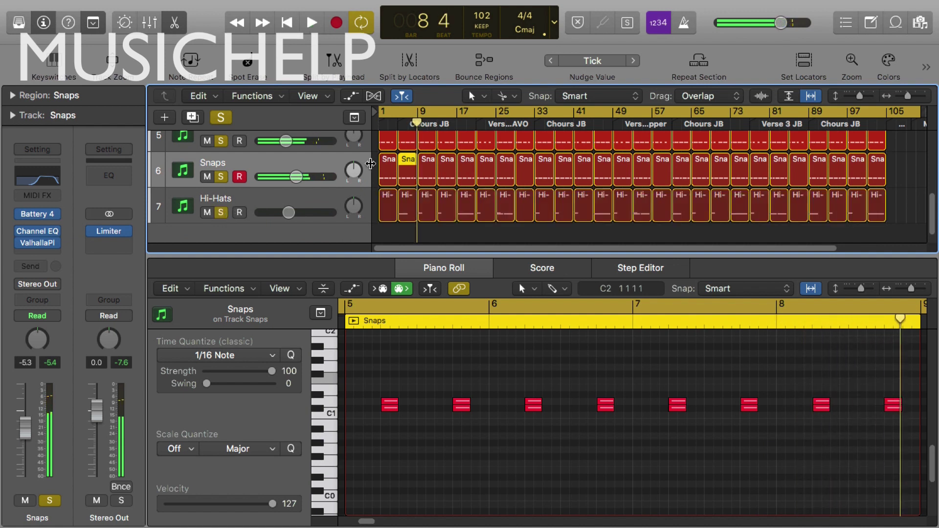
key("space")
key("Down")
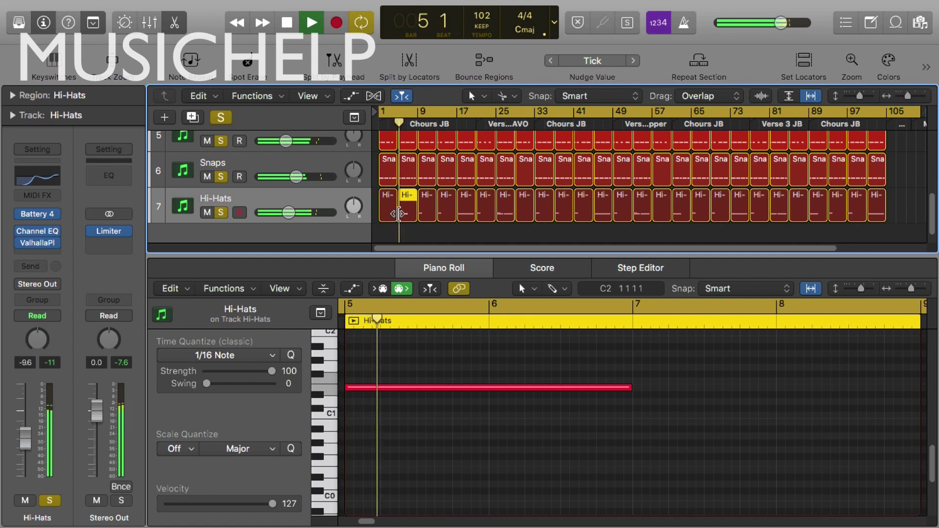
Step: Select the Kick track during playback, open its Channel EQ to inspect the curve, and close it
scroll(332, 190, "up", 2)
left_click(293, 149)
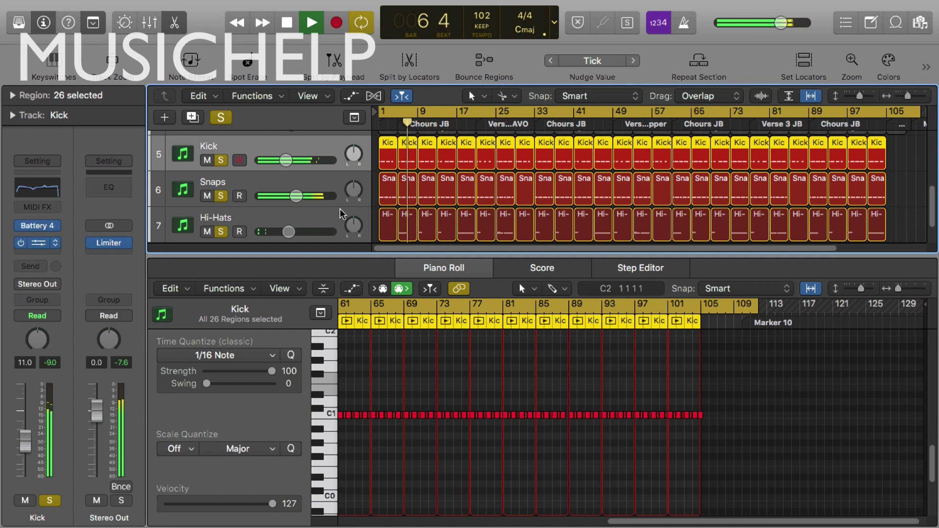
left_click(37, 243)
left_click(23, 22)
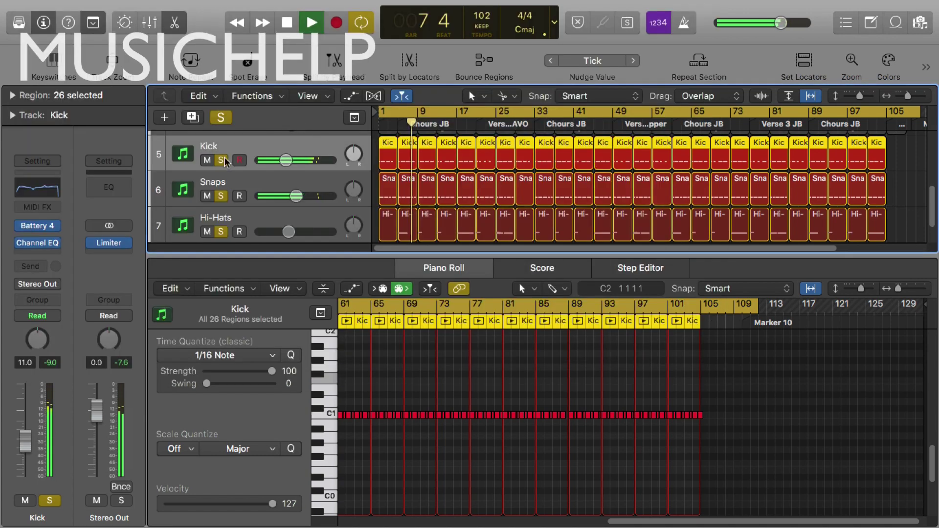
Step: Select the Snaps track, open its Channel EQ to inspect the curve, and close it
left_click(168, 197)
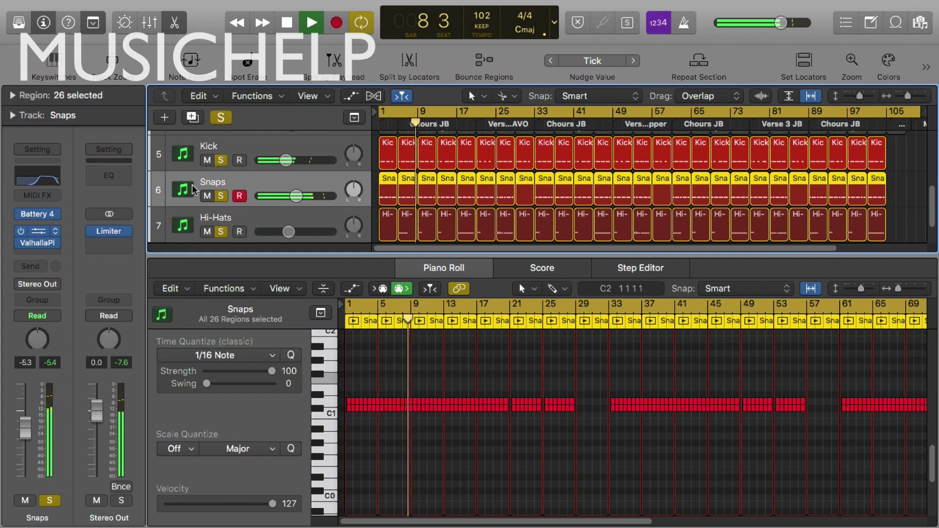
left_click(37, 231)
left_click(103, 91)
Step: Select the Hi-Hats track, open its Channel EQ to inspect the curve, and close it
scroll(400, 193, "down", 2)
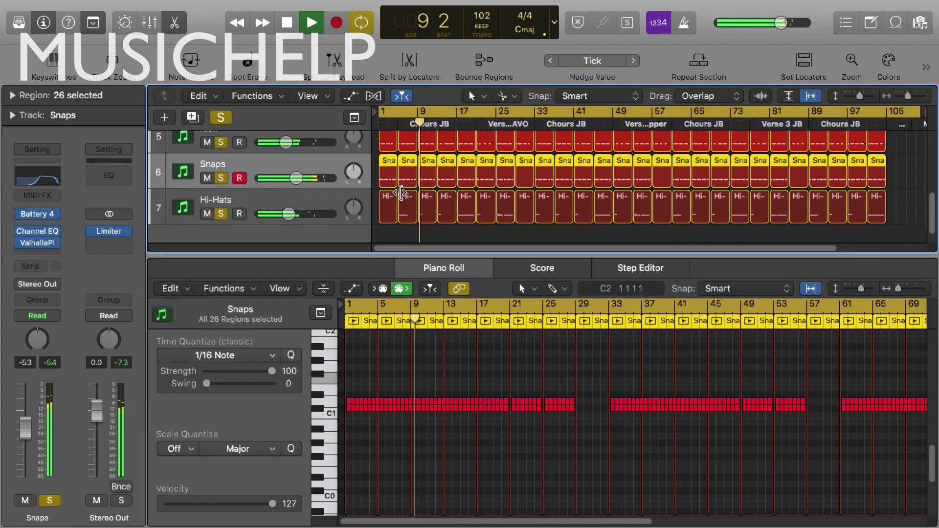
left_click(242, 204)
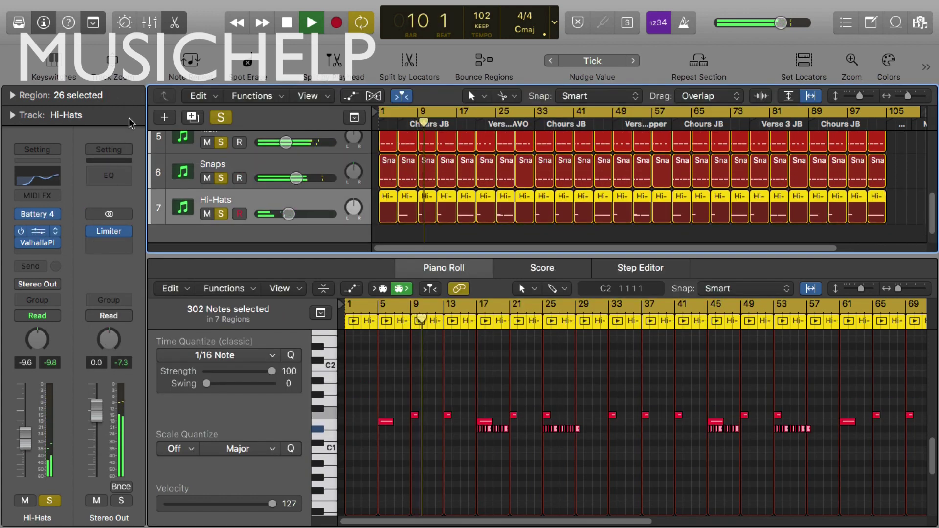
left_click(38, 231)
left_click(97, 61)
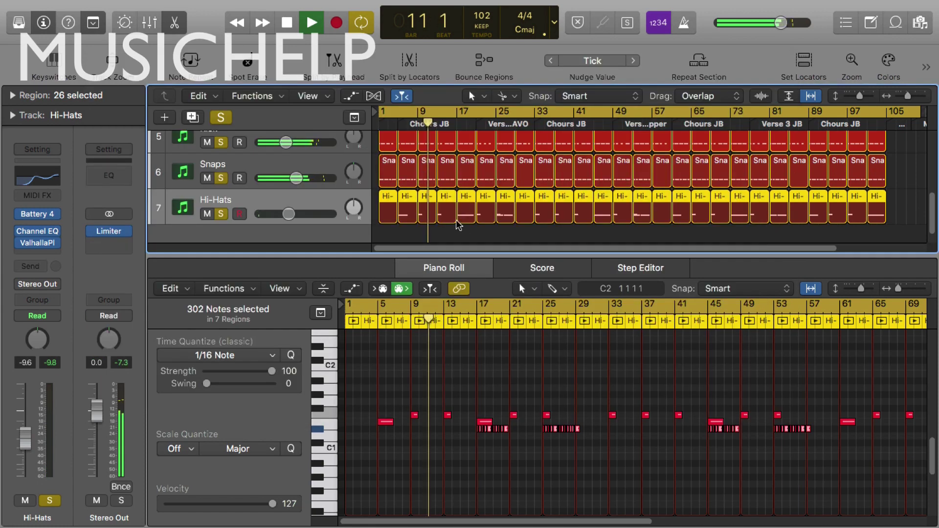
Step: Compare the notes of the Hi-Hats regions starting at bars 13 and 17 in the Piano Roll during playback
left_click(449, 238)
left_click(446, 207)
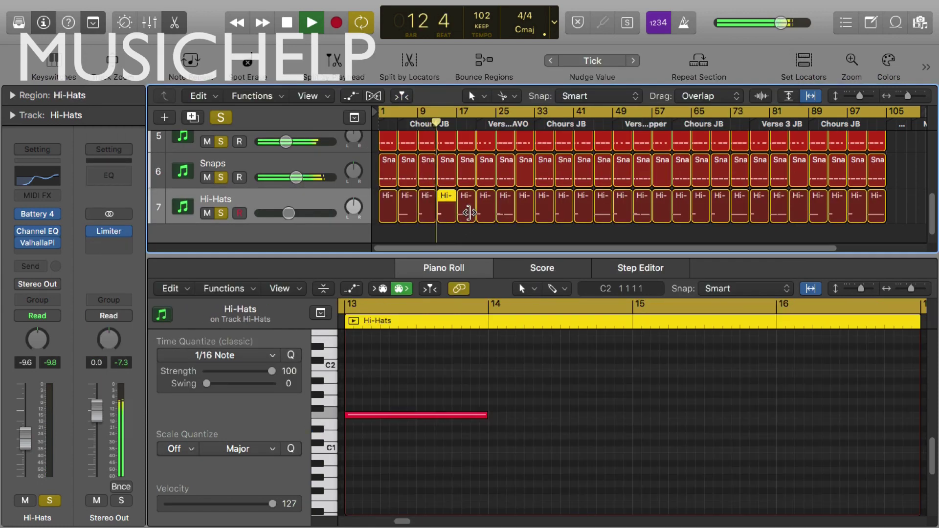
left_click(469, 216)
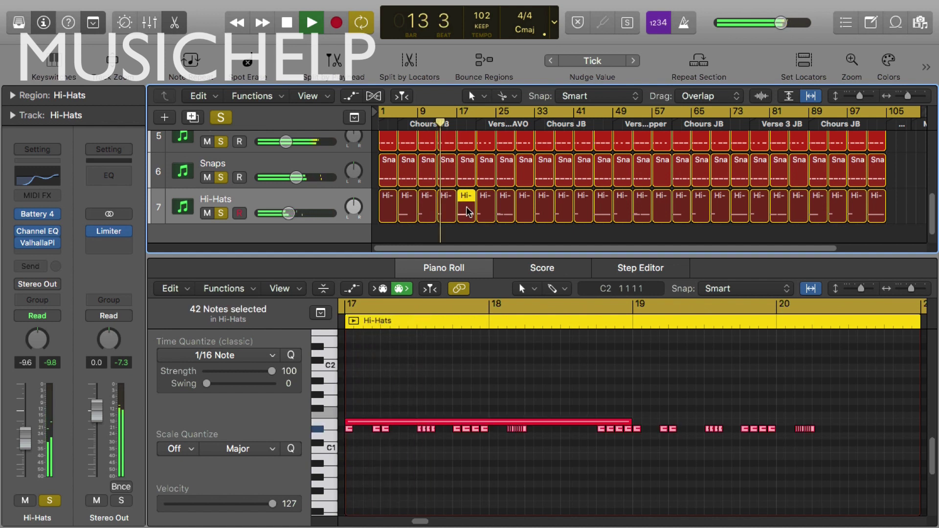
scroll(497, 369, "down", 2)
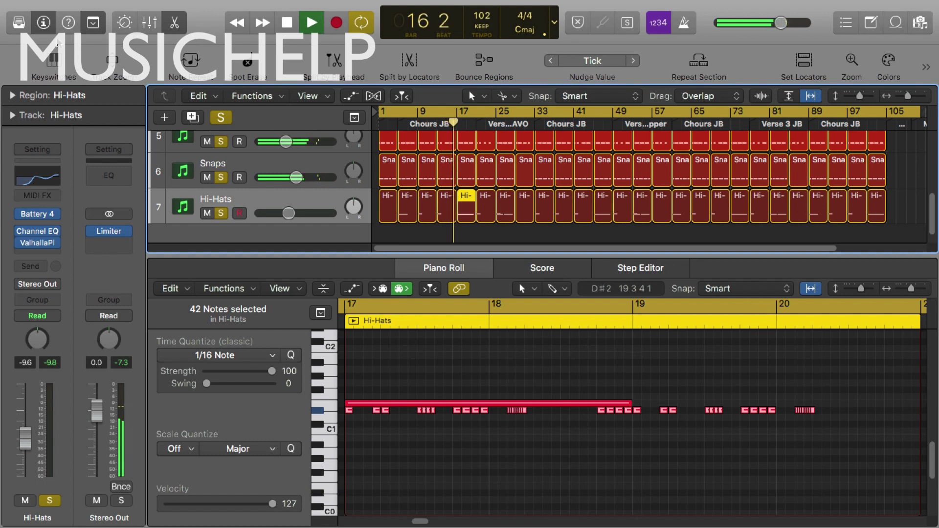
Step: Hide the inspector, examine the Hi-Hats region at bar 25 with taller notes in the Piano Roll, and stop playback
left_click(44, 23)
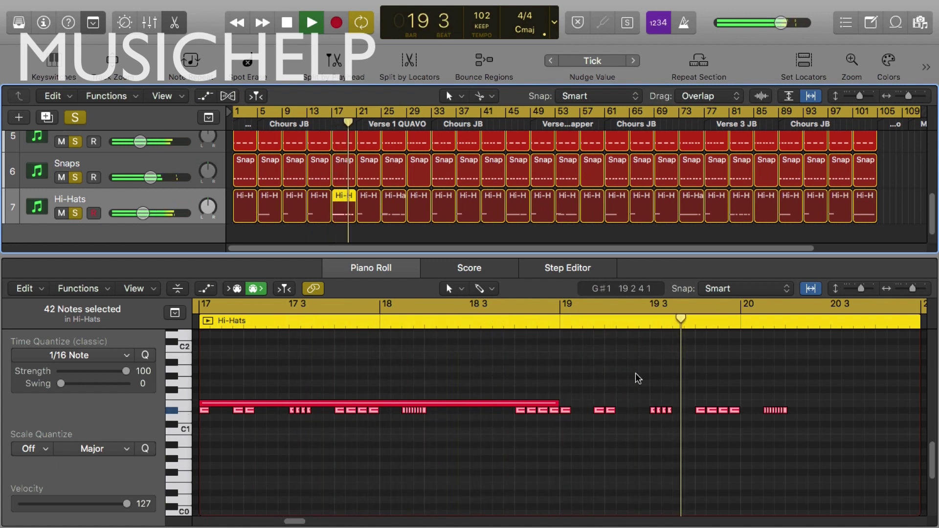
left_click(400, 206)
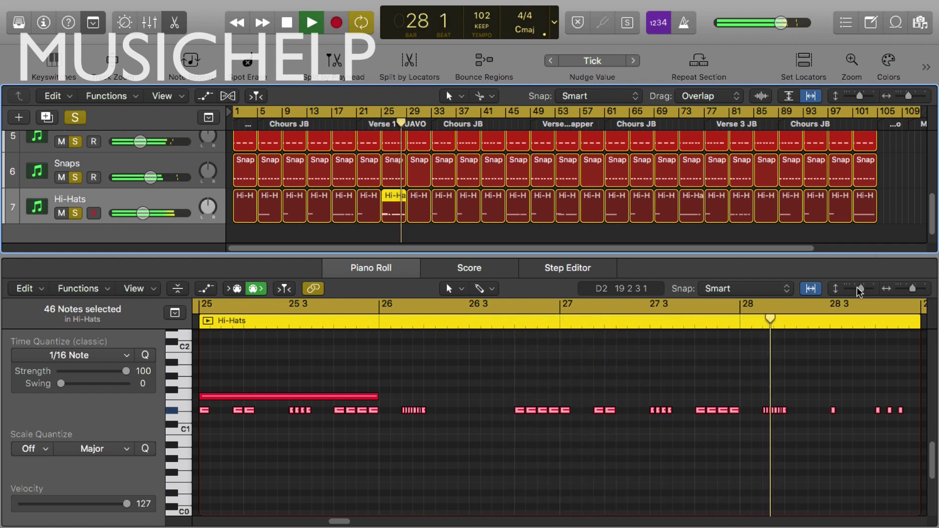
left_click_drag(860, 289, 866, 292)
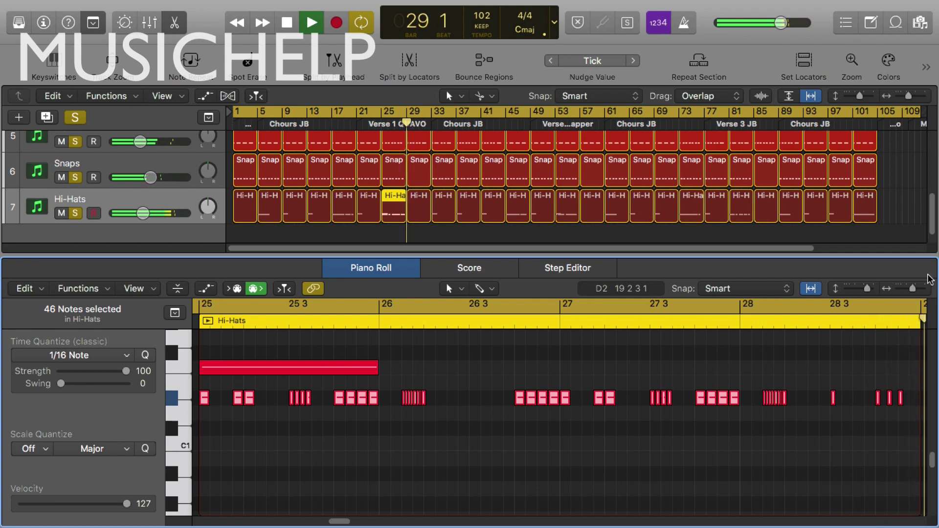
key("space")
Step: Close the Piano Roll and add the Bass Line, Vocal Chops and Vocal Notes Piano tracks to the solo
left_click_drag(883, 256, 768, 511)
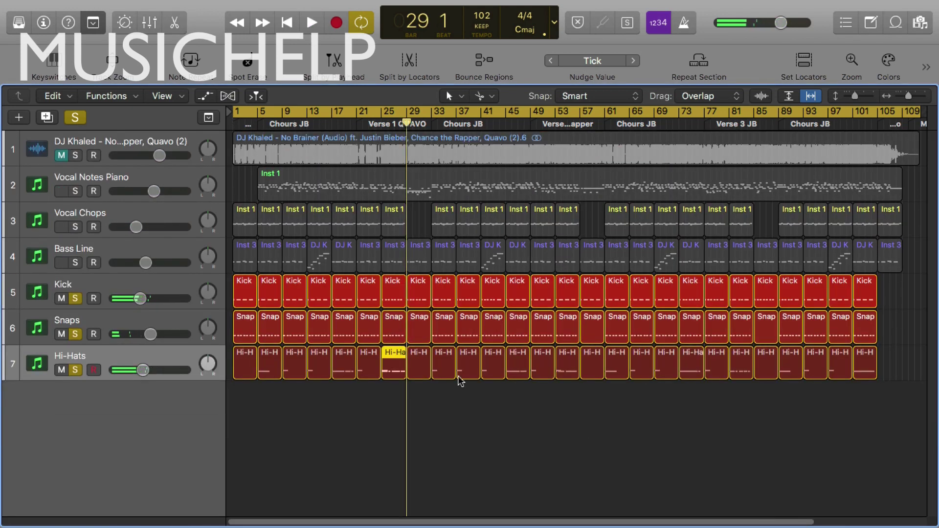
left_click(75, 262)
left_click(75, 227)
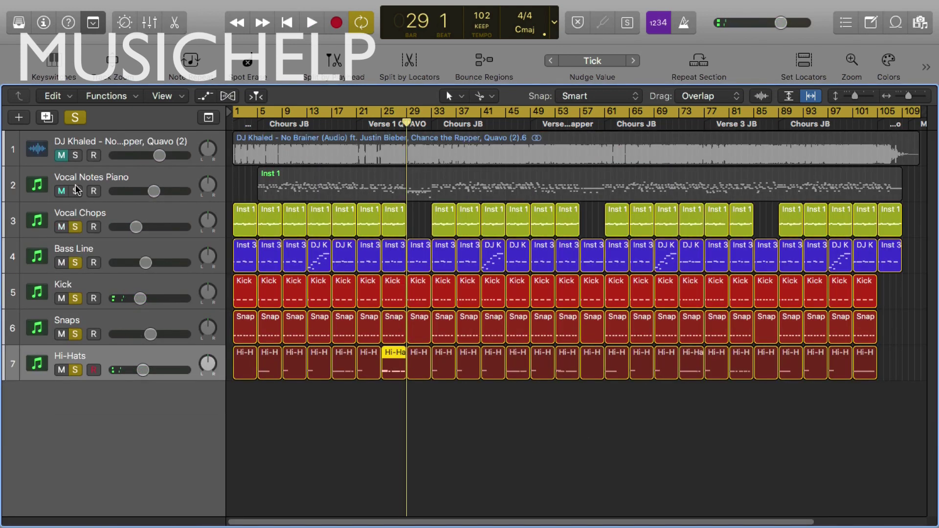
left_click(75, 191)
Step: Play the arrangement from bar 1 and follow the Vocal Notes Piano region's notes in the Piano Roll
key("Return")
key("space")
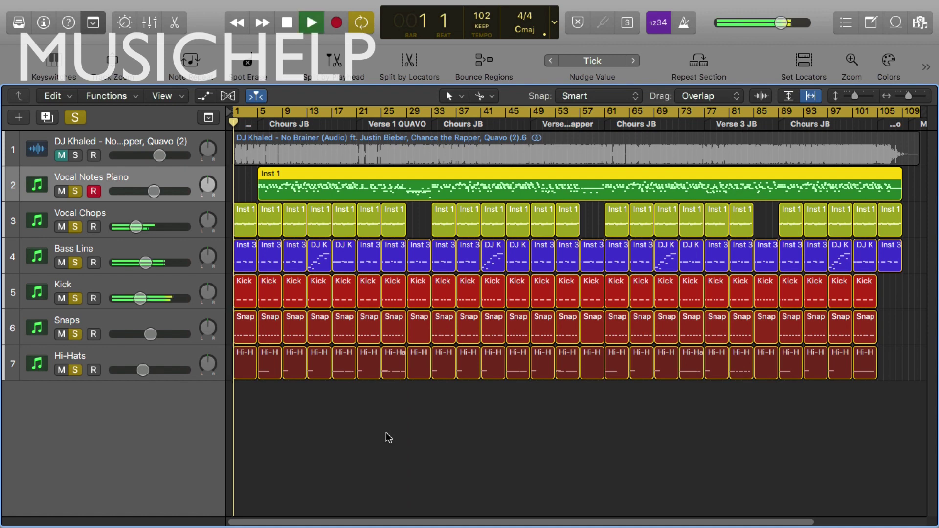
double_click(285, 187)
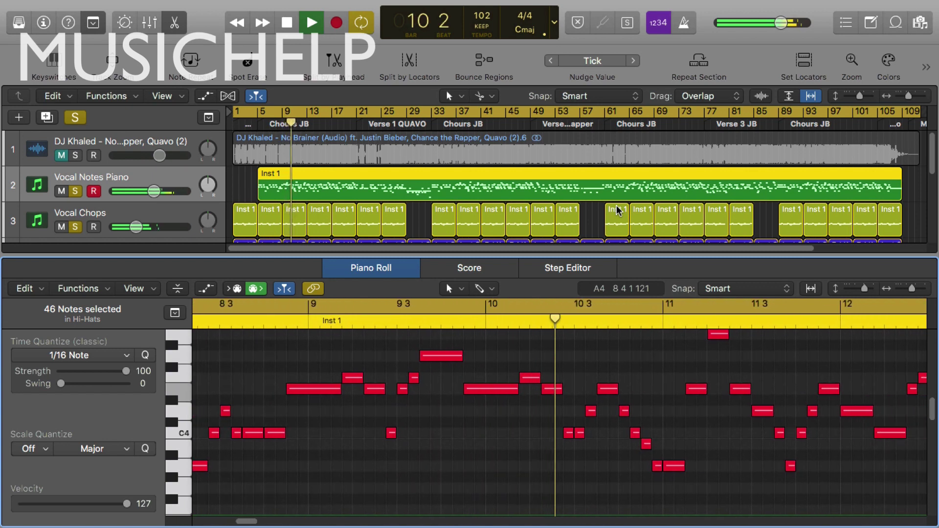
left_click_drag(861, 284, 859, 287)
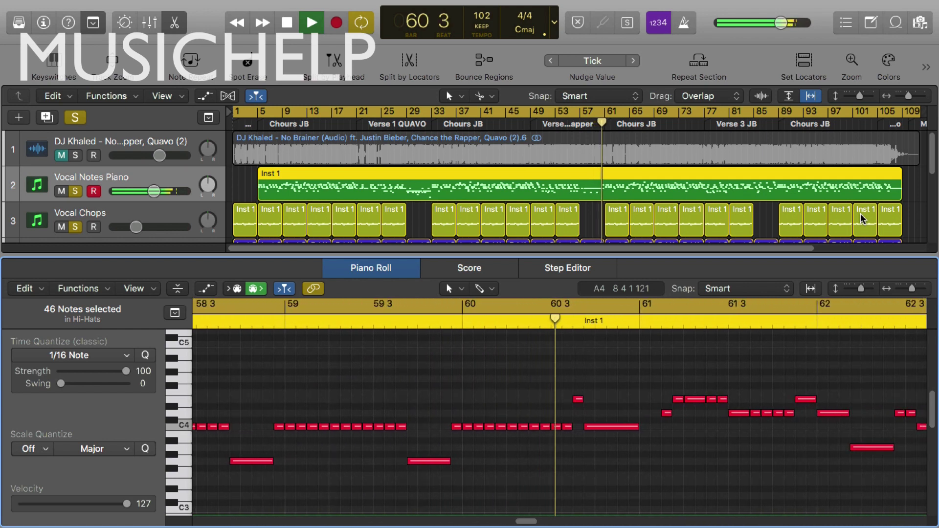
Step: Add a Channel EQ to the Vocal Notes Piano track, load its Piano 1 setting, and hide the plug-in and inspector
left_click(43, 22)
left_click(38, 189)
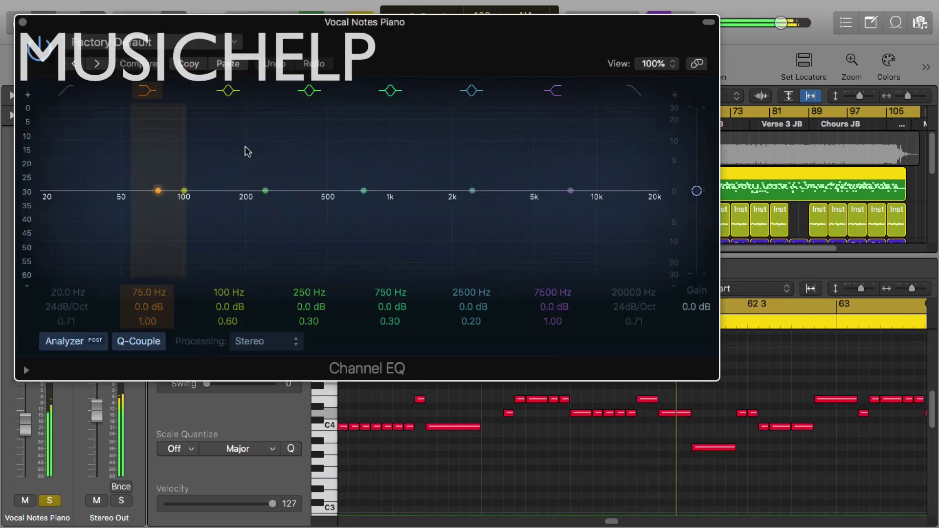
left_click(183, 48)
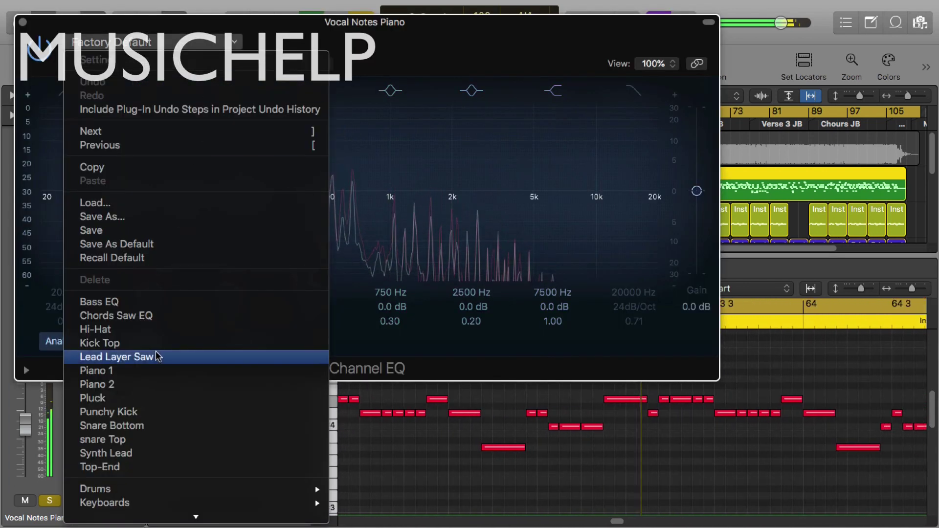
left_click(122, 369)
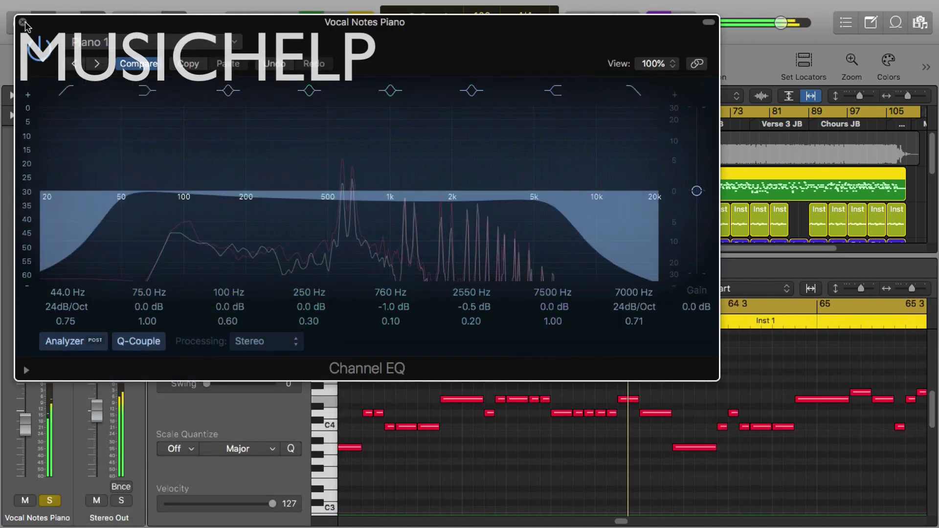
left_click(22, 22)
left_click(43, 22)
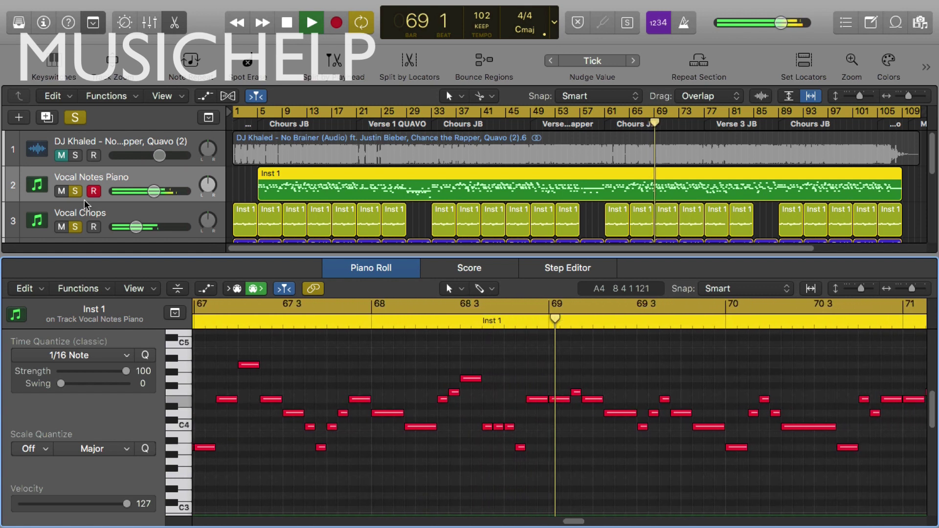
Step: Lower the Vocal Notes Piano track's volume slightly during playback and raise it back
left_click_drag(154, 190, 152, 191)
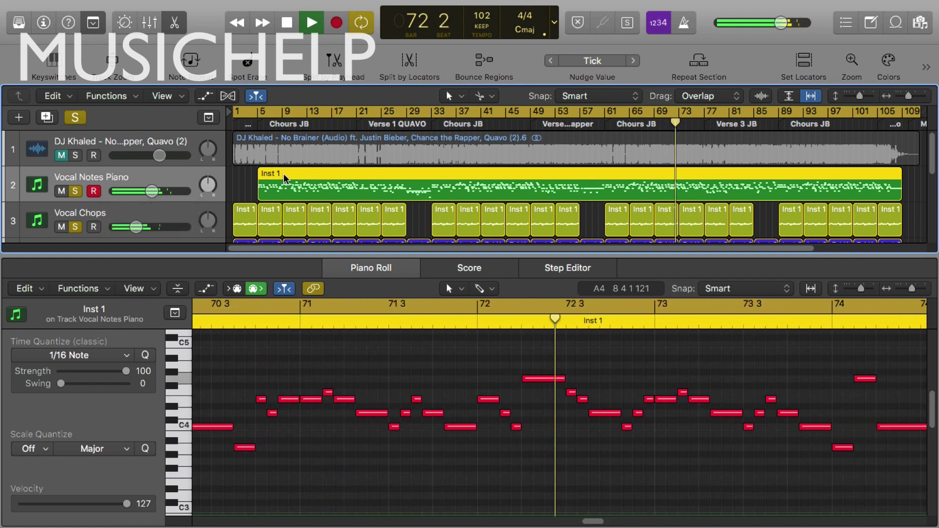
left_click_drag(151, 191, 155, 192)
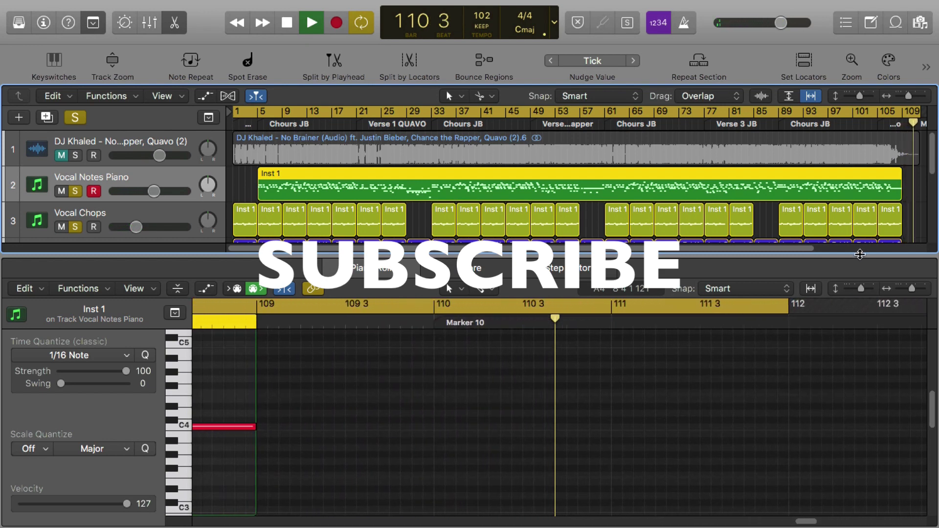
Step: Stop playback, show the Mixer in place of the Piano Roll, and open the Stereo Out channel's Limiter
key("p")
key("space")
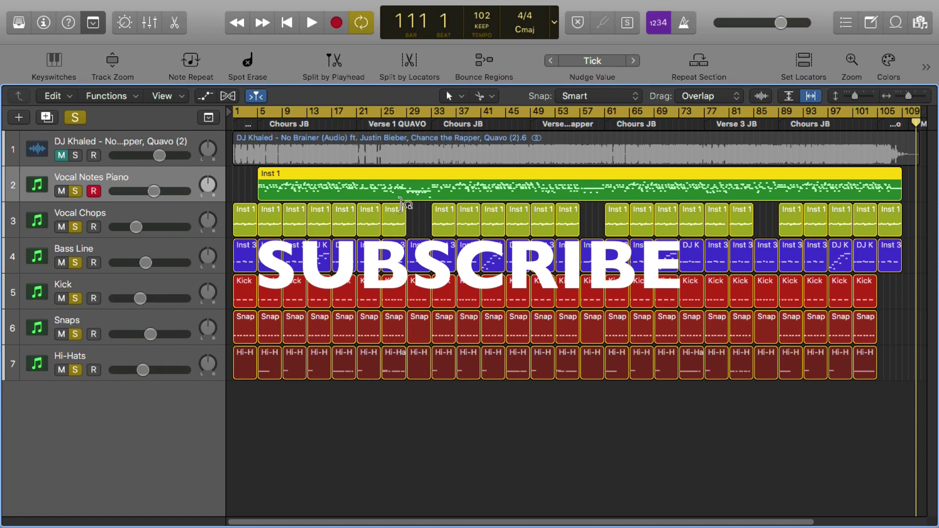
key("x")
scroll(490, 473, "up", 5)
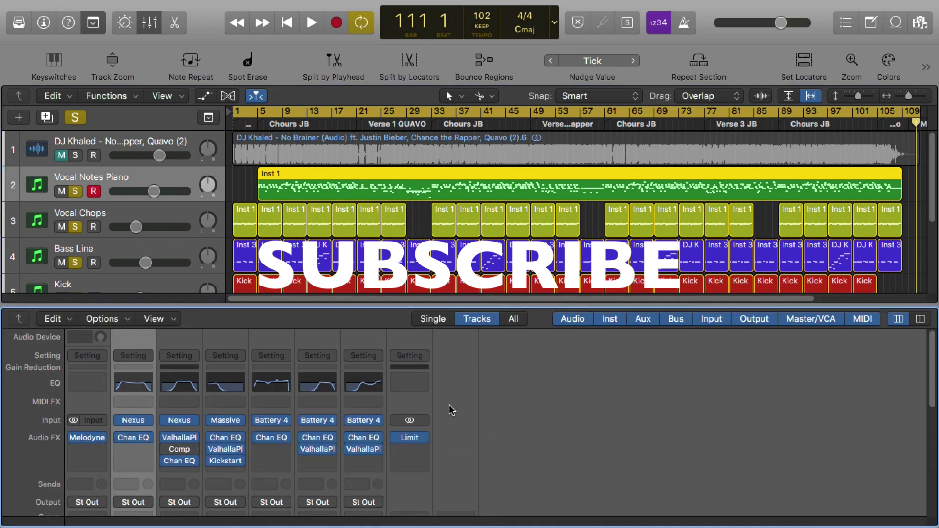
left_click(410, 438)
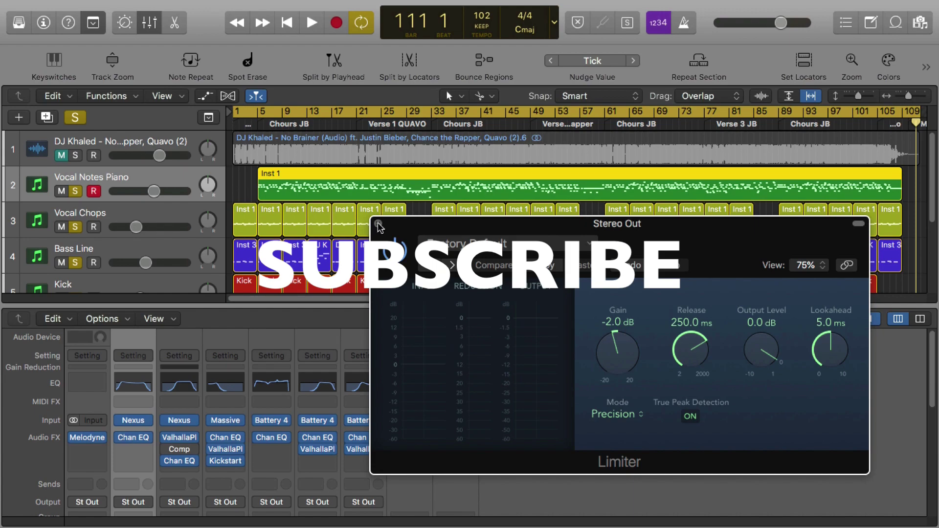